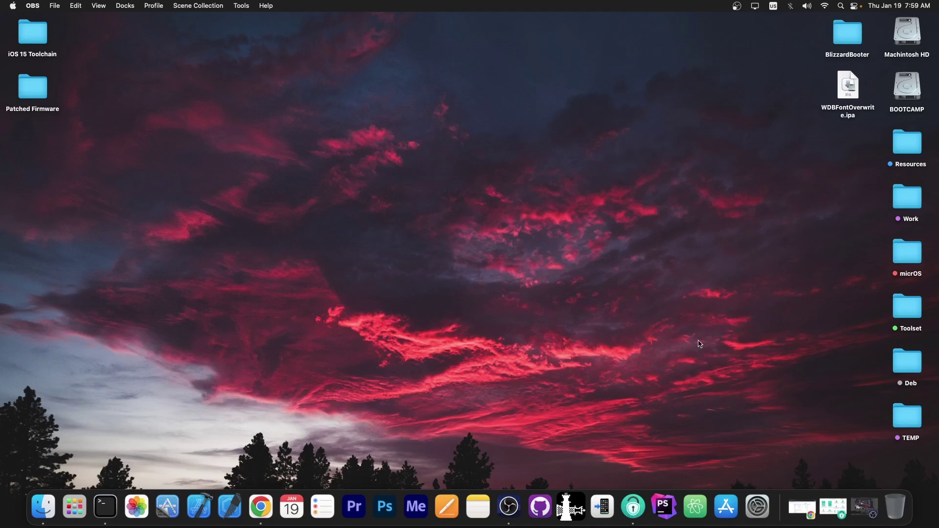
Step: Restore Chrome and skim the WDBFontOverwrite README's font list and example screenshots, then return to the top
left_click(833, 507)
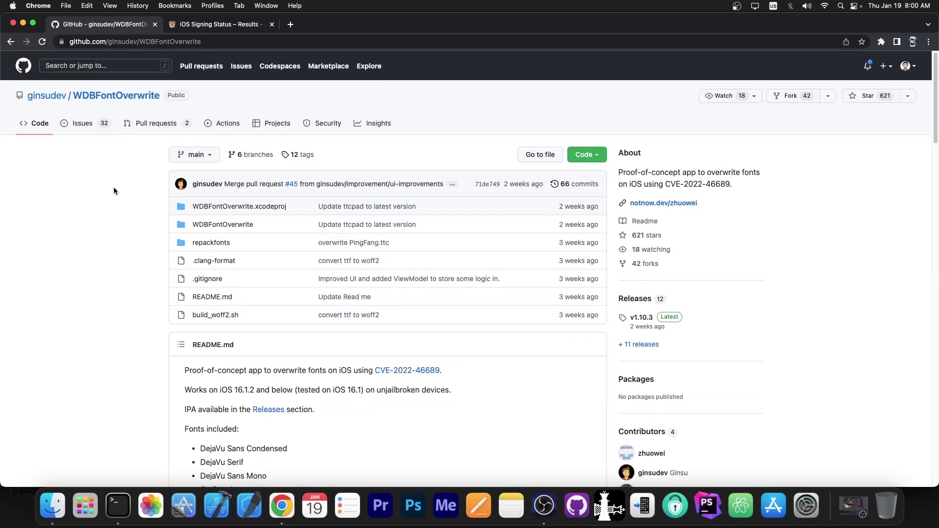
scroll(151, 231, "down", 7)
scroll(151, 230, "up", 5)
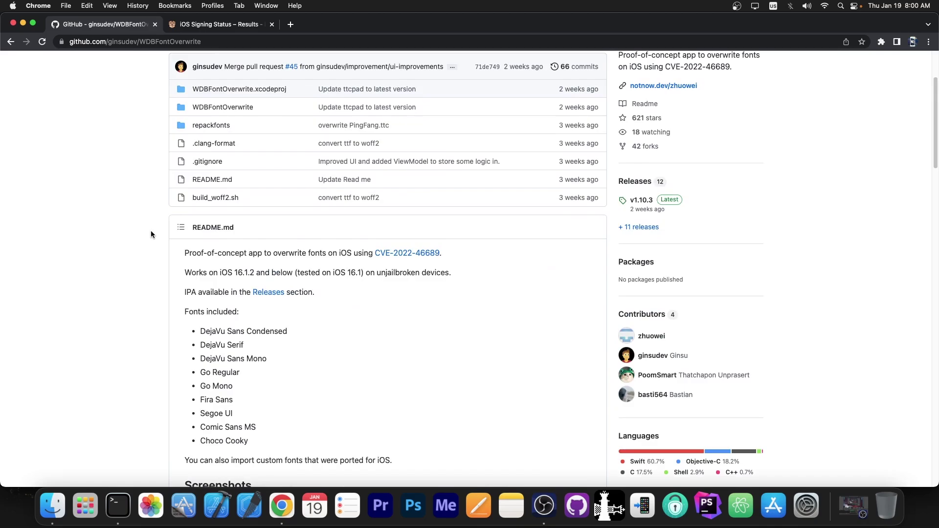
scroll(151, 234, "down", 3)
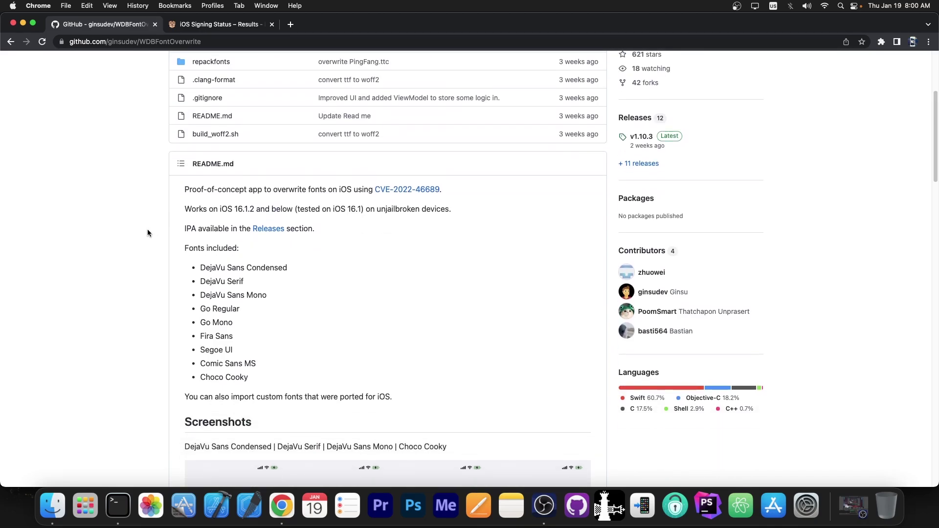
scroll(221, 254, "down", 5)
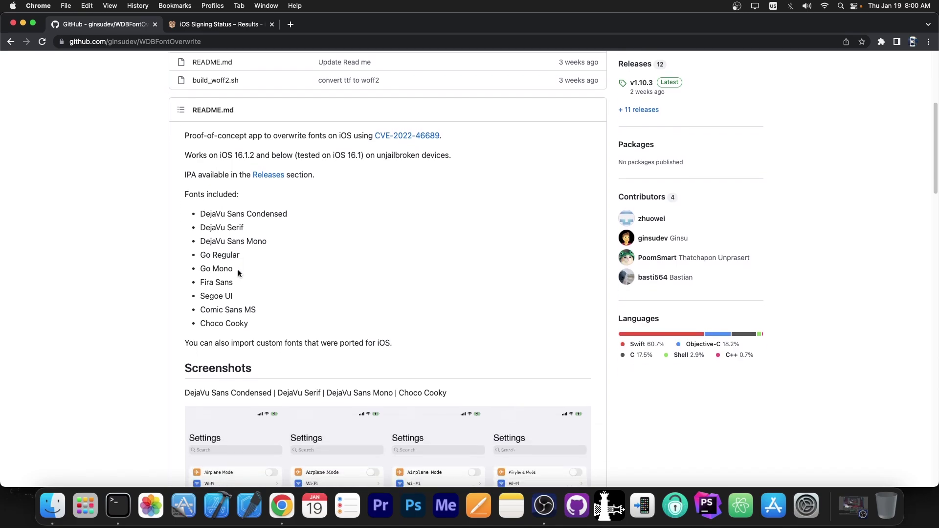
scroll(238, 273, "down", 20)
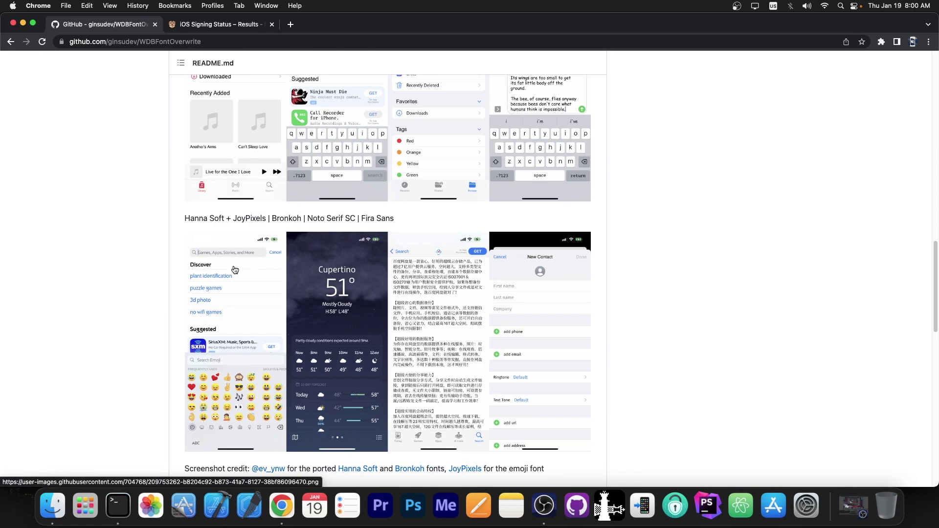
scroll(235, 269, "down", 15)
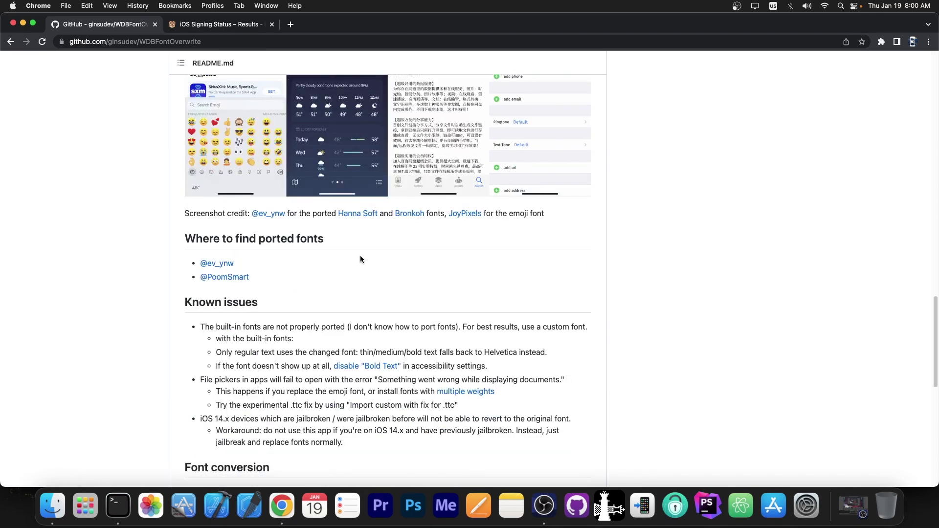
scroll(361, 258, "up", 20)
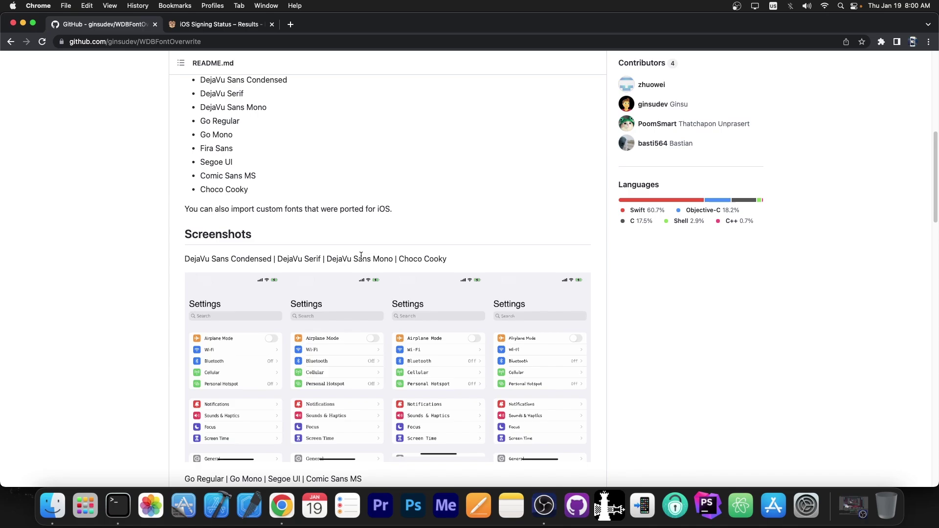
scroll(342, 240, "up", 10)
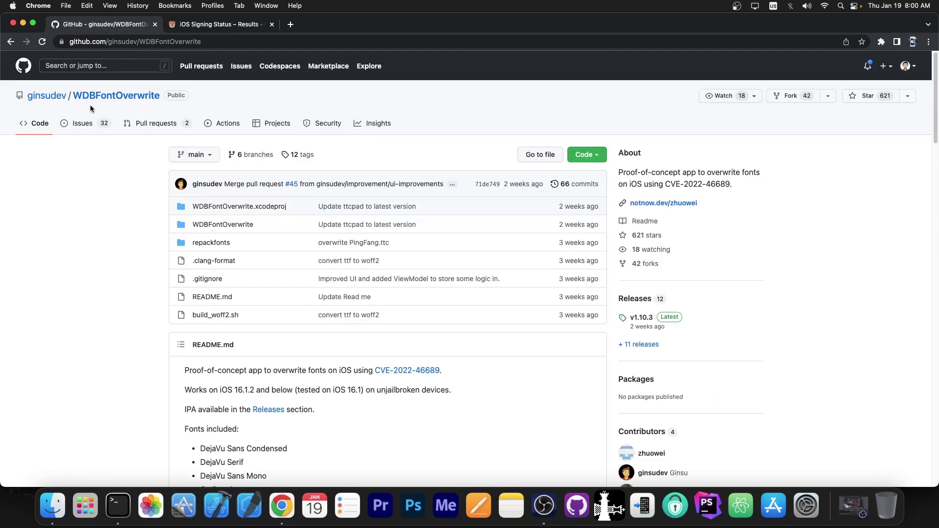
Step: Download WDBFontOverwrite.ipa from the v1.10.3 release assets, dismissing the Save dialog
left_click(635, 299)
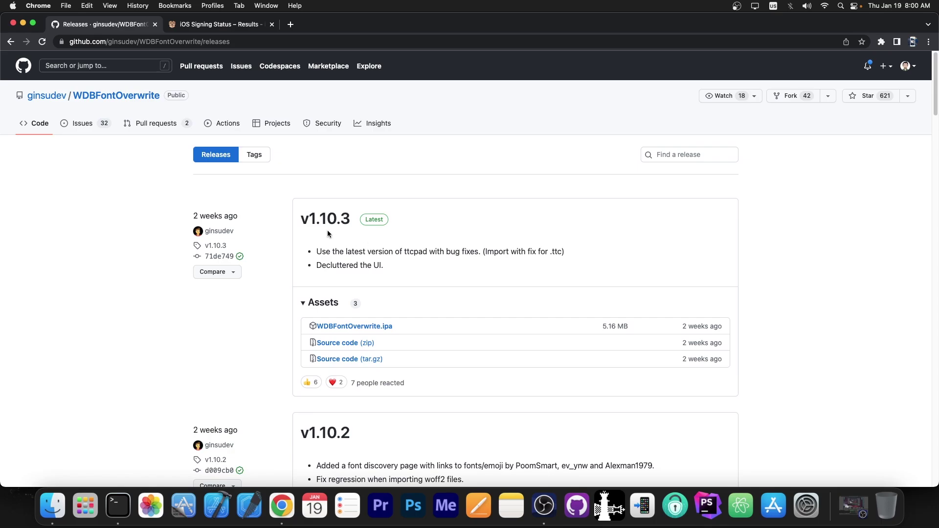
left_click(337, 327)
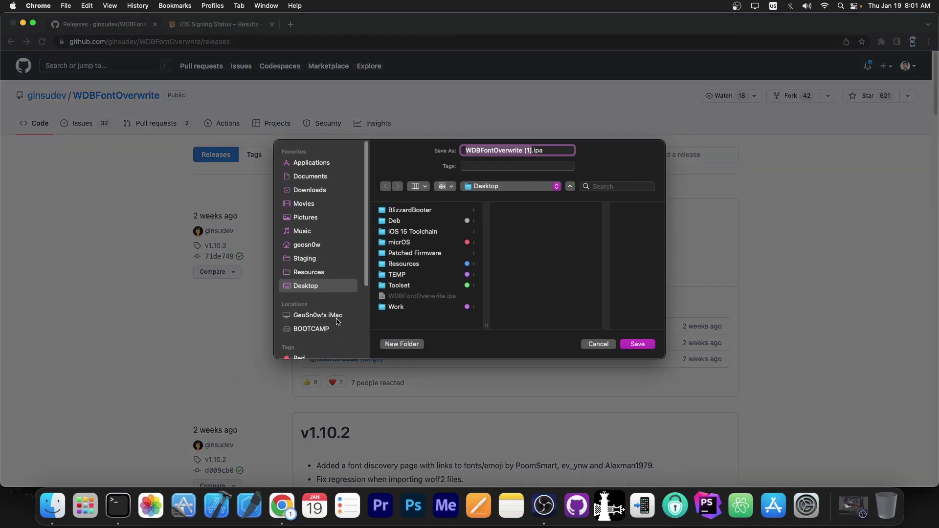
left_click(599, 348)
Step: Confirm iOS 16.2 is signed for iPhone11,8, then select WDBFontOverwrite.ipa on the desktop
left_click(234, 26)
scroll(346, 161, "down", 6)
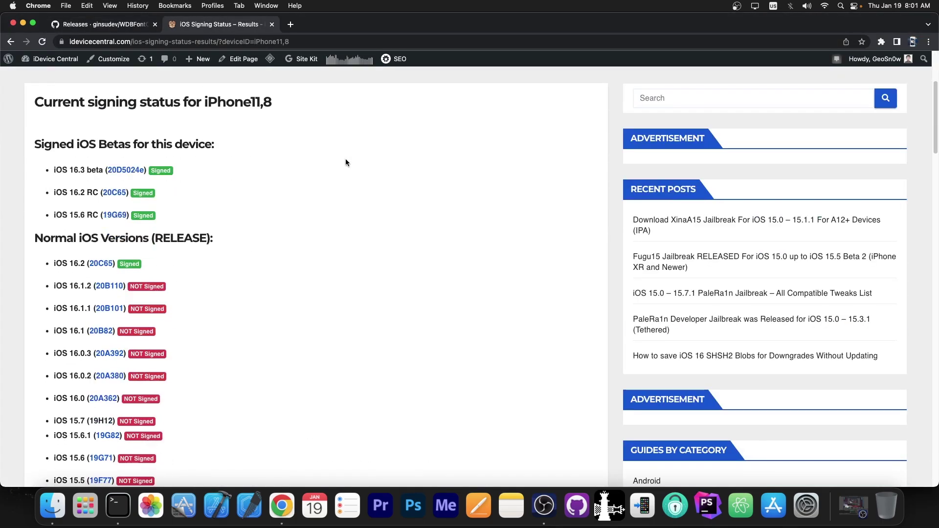
scroll(256, 205, "up", 3)
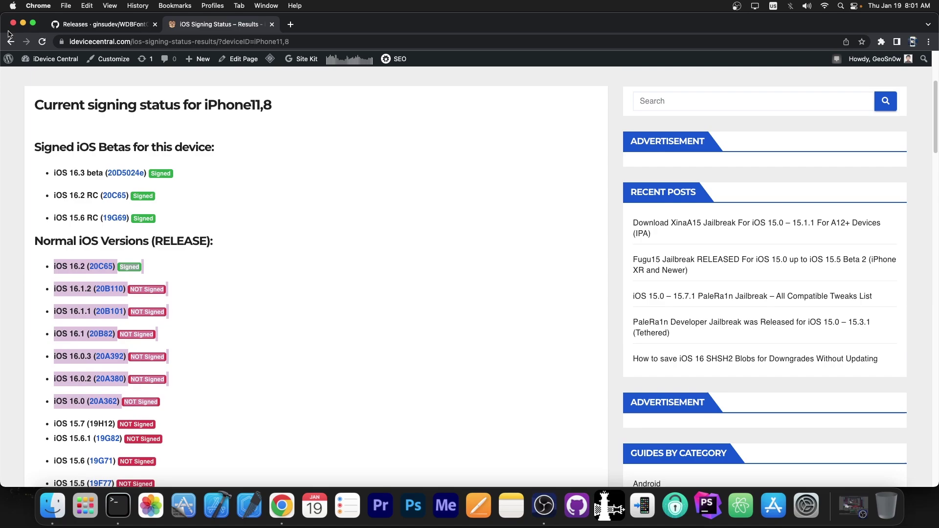
left_click(365, 209)
left_click(23, 23)
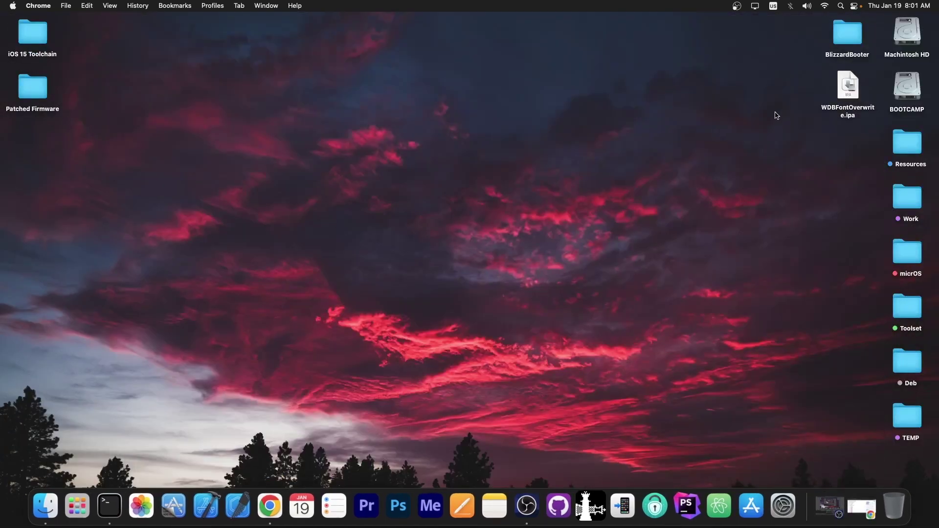
left_click(843, 82)
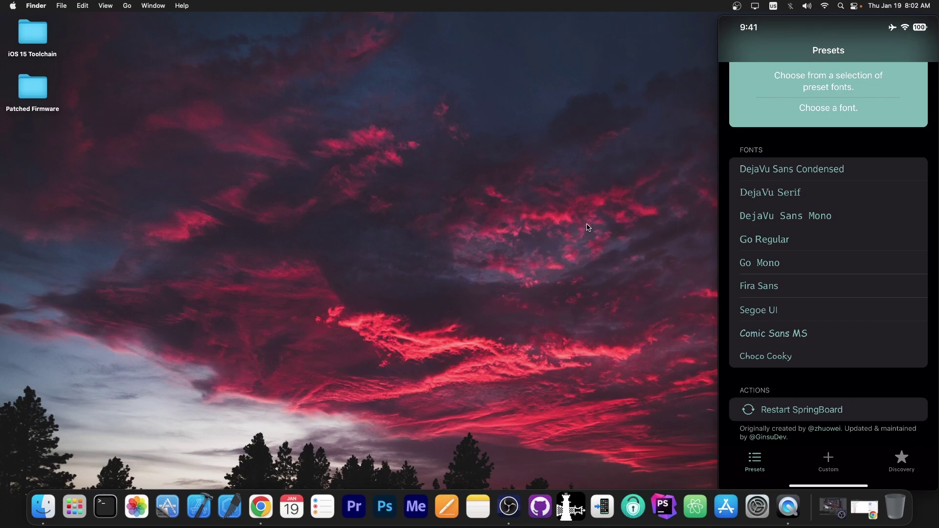
Step: Bring Chrome back and return from the releases page to the WDBFontOverwrite repository page
left_click(865, 509)
key("ctrl+shift+Tab")
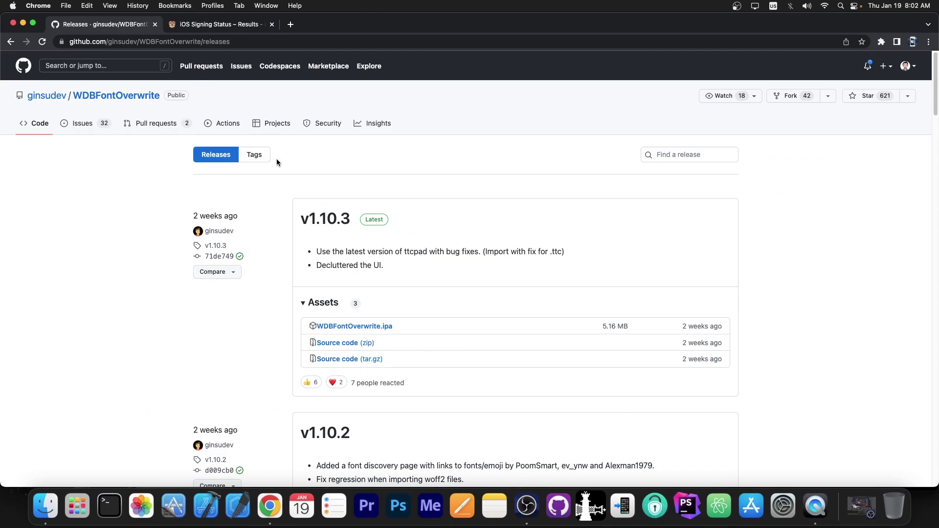
scroll(131, 73, "down", 1)
left_click(131, 73)
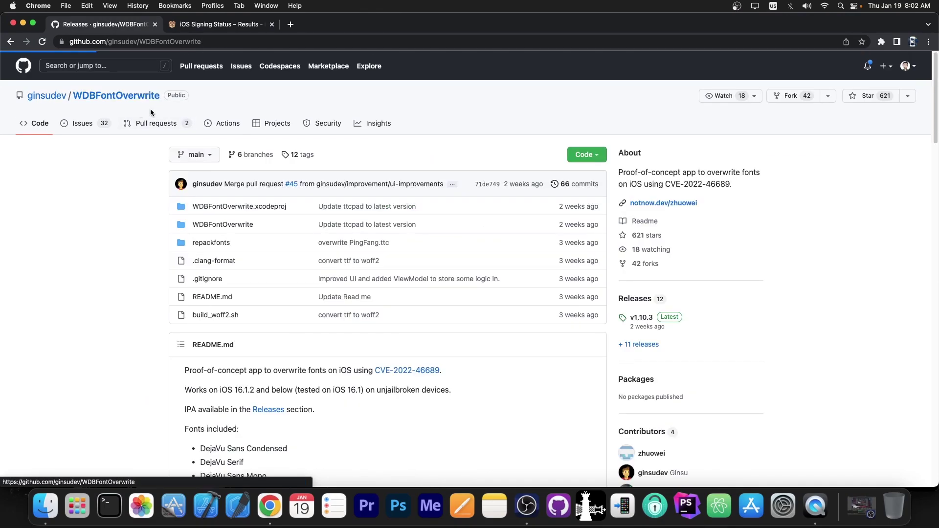
Step: Read the README's Font conversion section, then minimize Chrome to reveal the iPhone mirror
scroll(176, 195, "down", 5)
scroll(166, 189, "down", 10)
left_click_drag(251, 255, 155, 109)
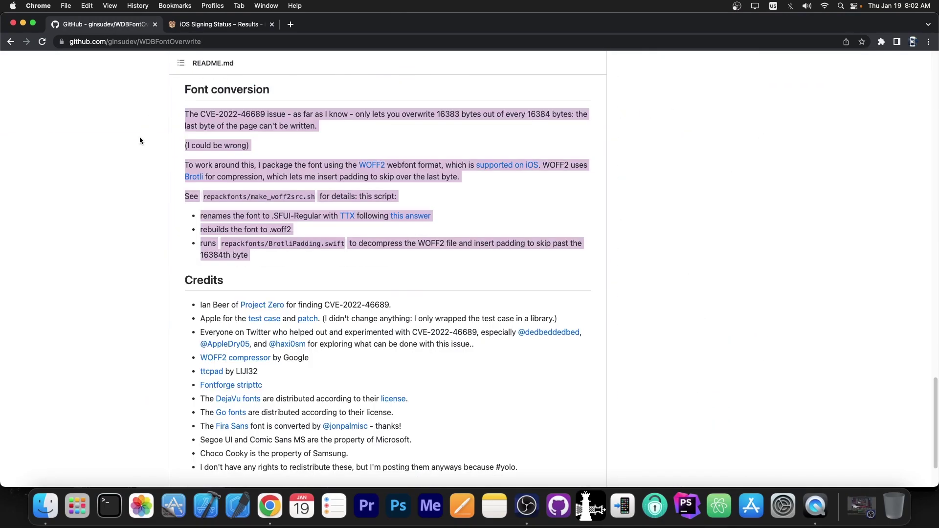
left_click(134, 155)
scroll(153, 158, "up", 15)
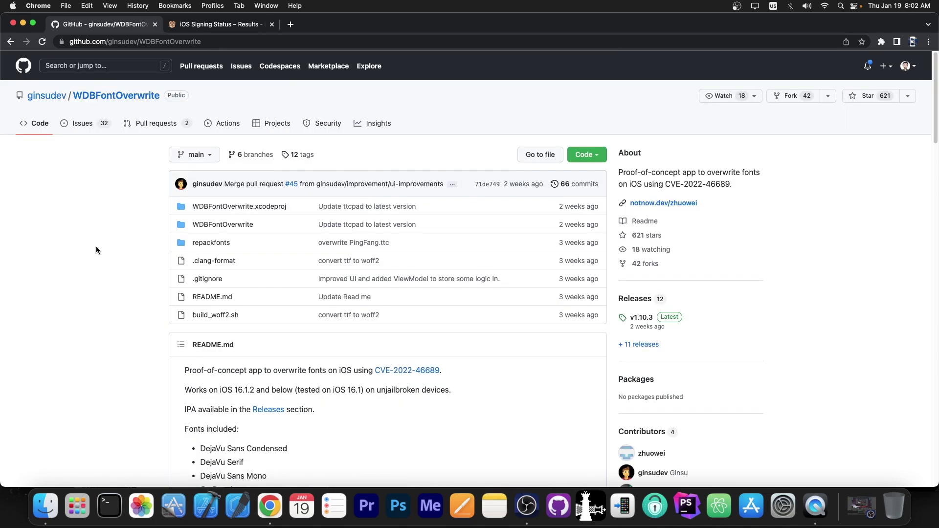
left_click(24, 23)
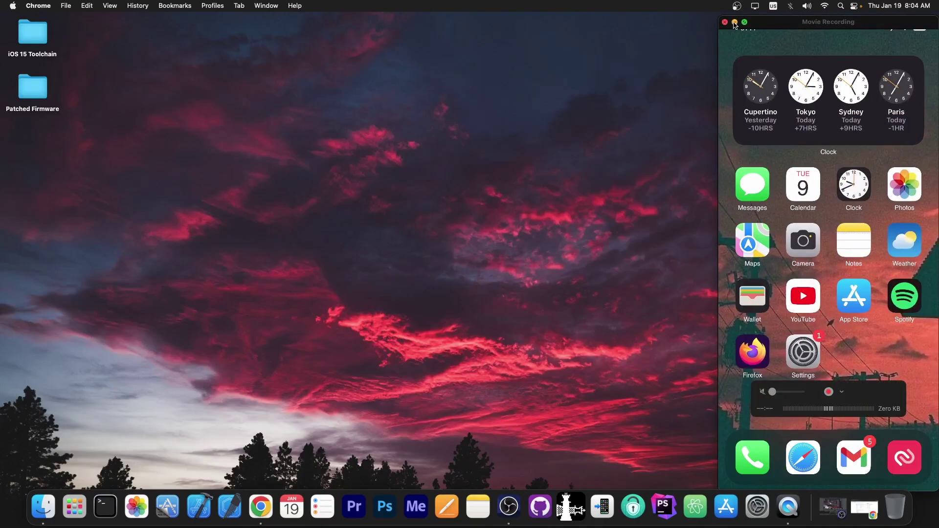
Step: Swap QuickTime for Chrome and scroll down to the README's font screenshots
left_click(735, 22)
left_click(841, 511)
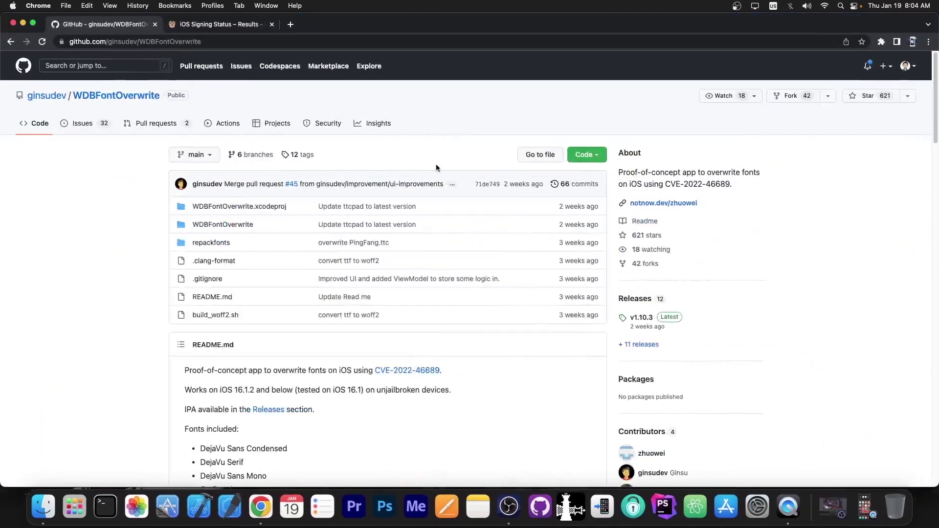
scroll(416, 207, "down", 15)
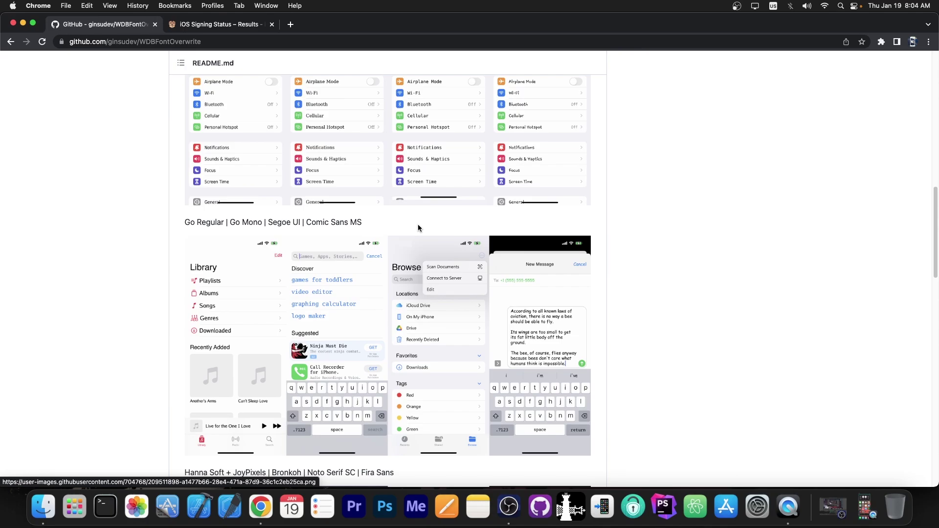
scroll(419, 227, "down", 3)
Step: View a font screenshot full-size in a new tab, return to the README, then minimize Chrome
left_click(529, 255)
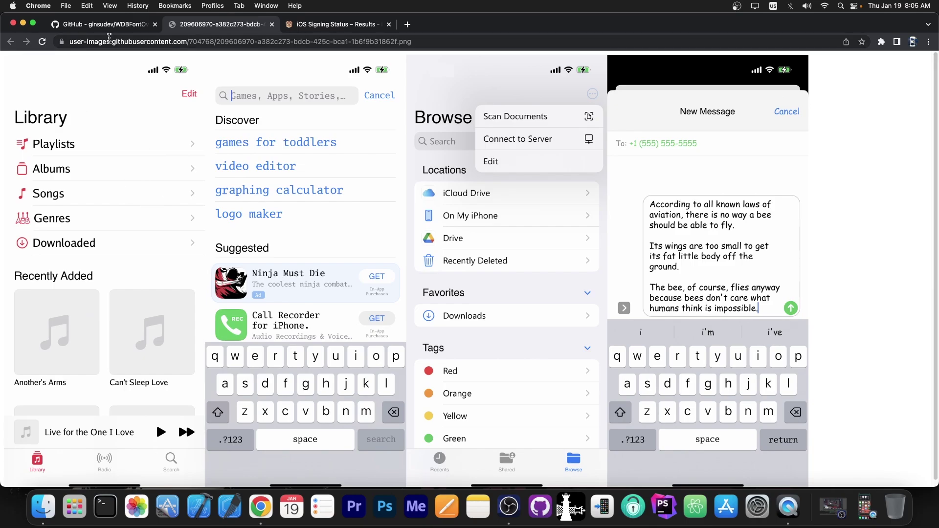
left_click(73, 24)
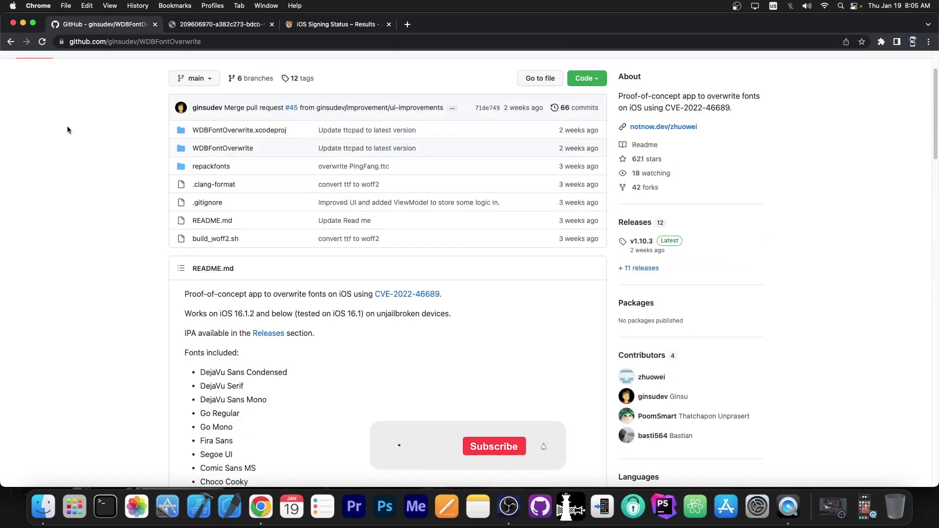
scroll(72, 139, "down", 15)
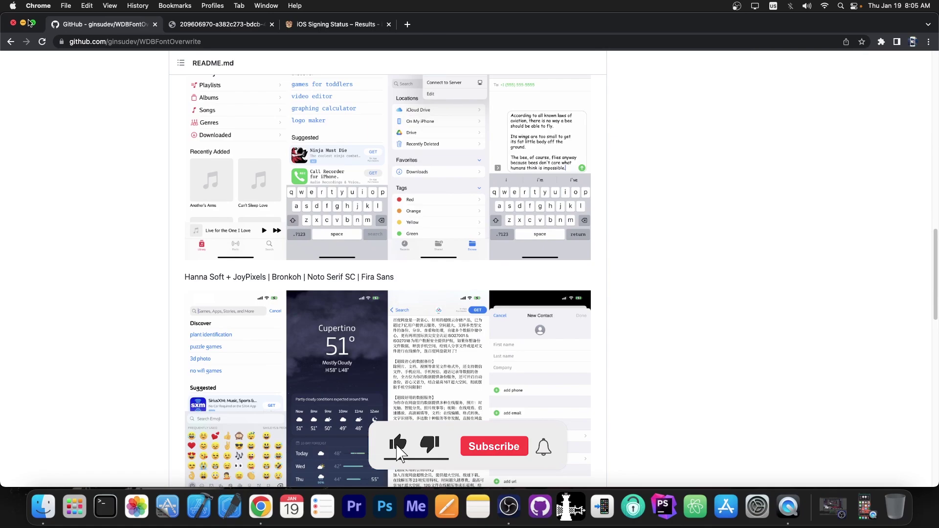
left_click(23, 23)
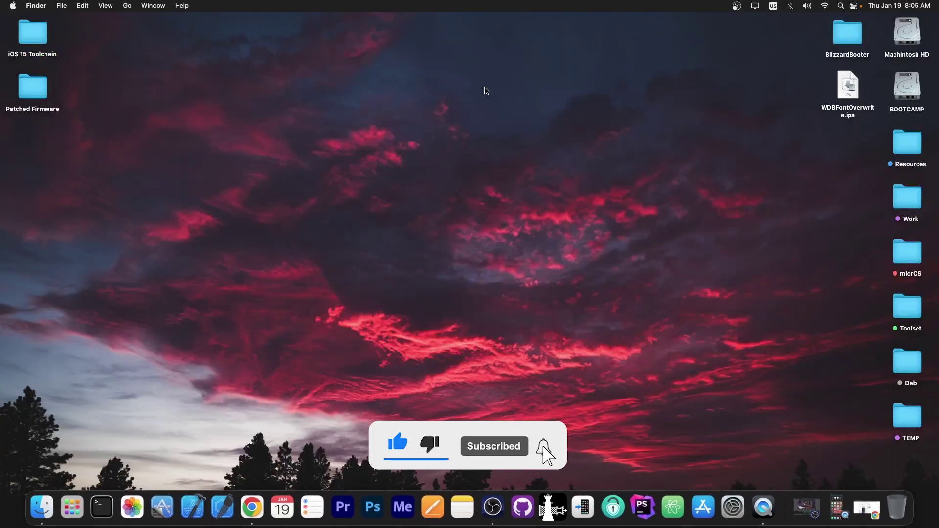